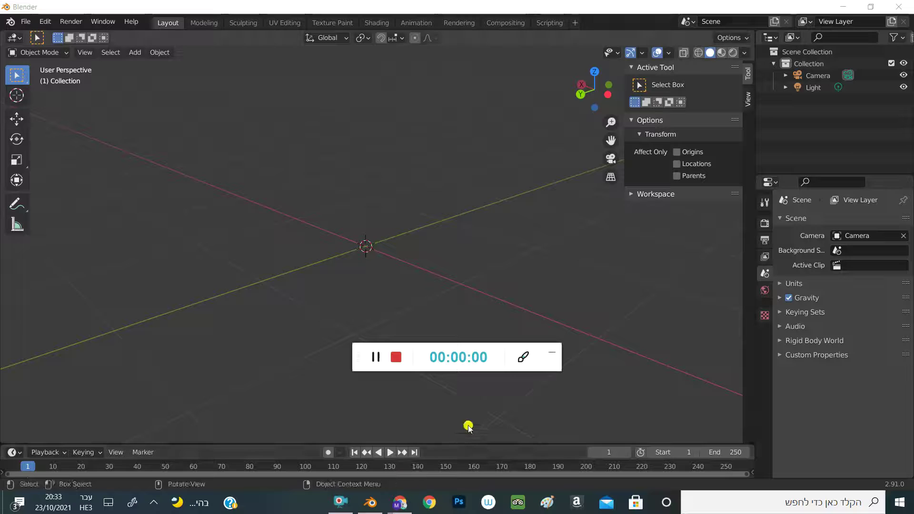
# Step: Add a 32-vertex, 1 m radius circle mesh with Ngon fill at the origin, then deselect it
pyautogui.click(549, 354)
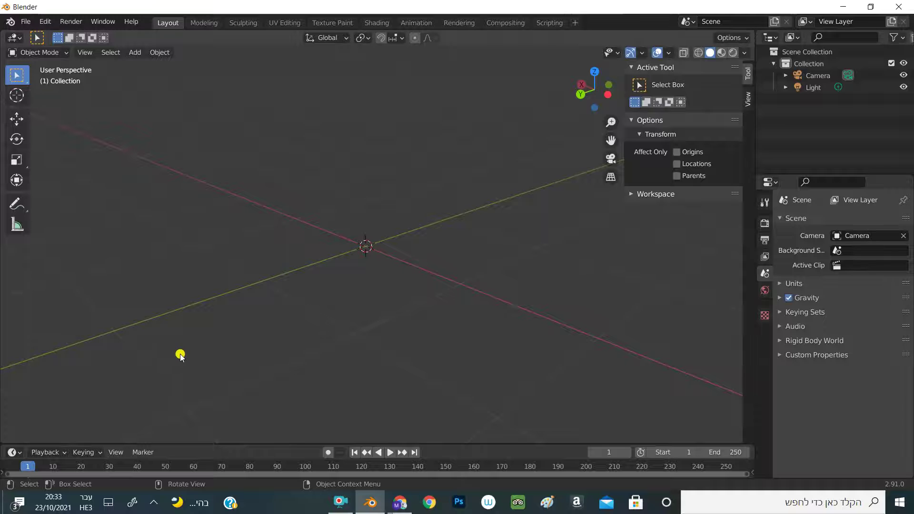
pyautogui.hotkey('shift', 'a')
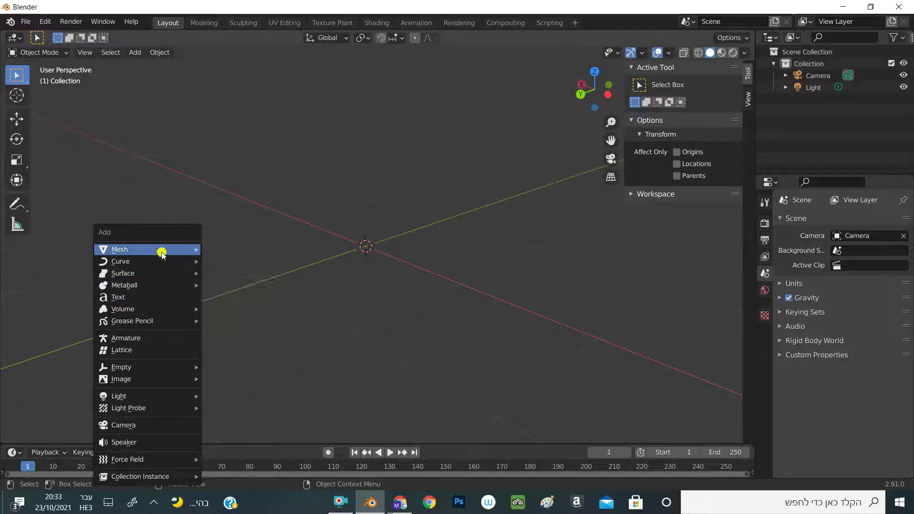
pyautogui.click(226, 272)
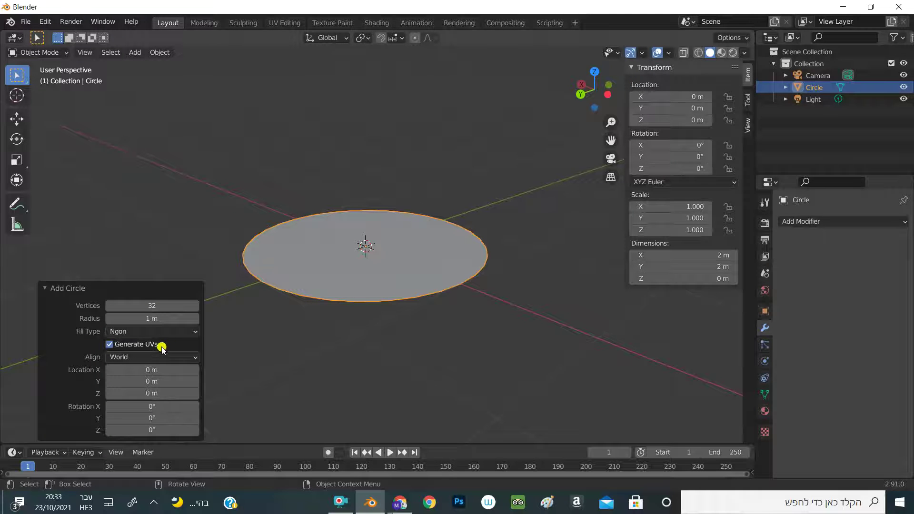
pyautogui.click(119, 332)
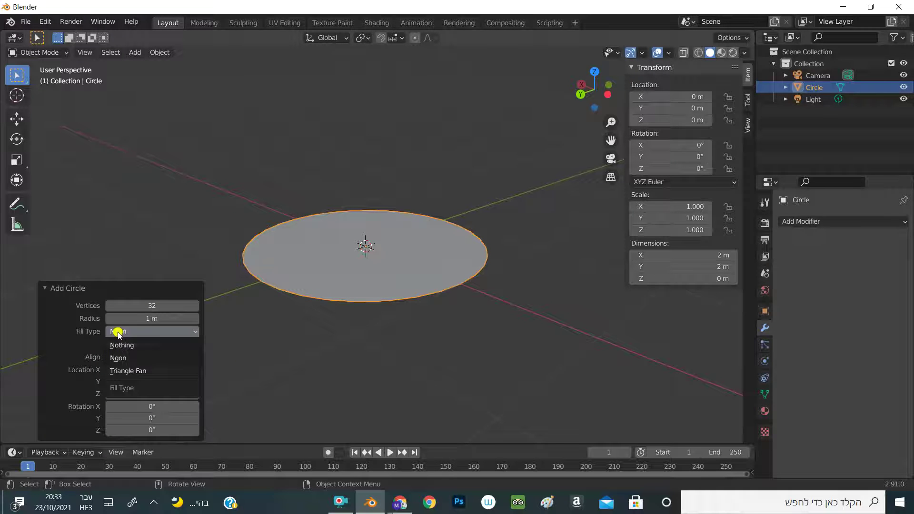
pyautogui.click(193, 345)
pyautogui.click(468, 316)
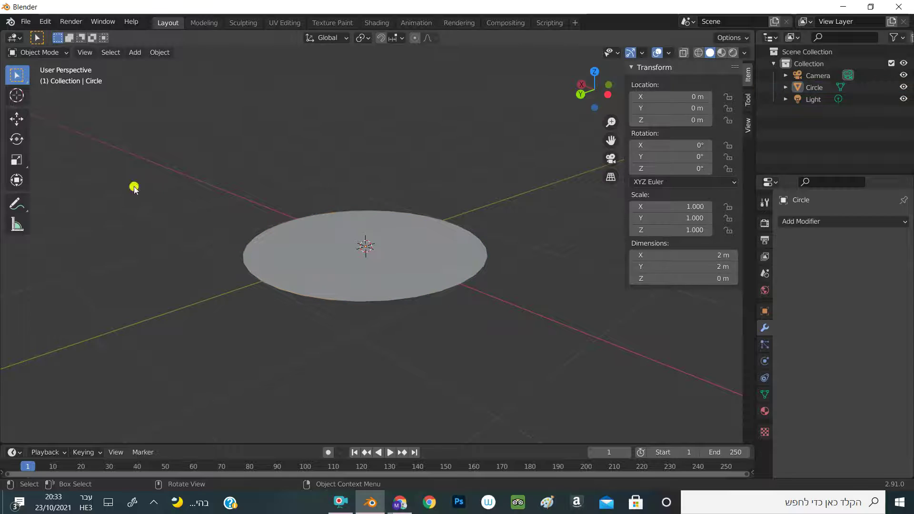
pyautogui.click(49, 53)
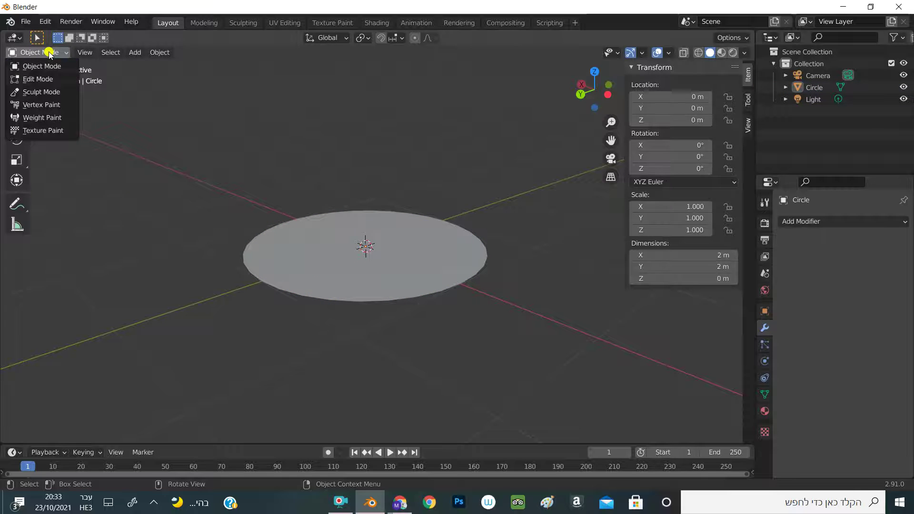
# Step: In Edit Mode, extrude the circle upward, undoing a trial scale of the top face
pyautogui.click(44, 77)
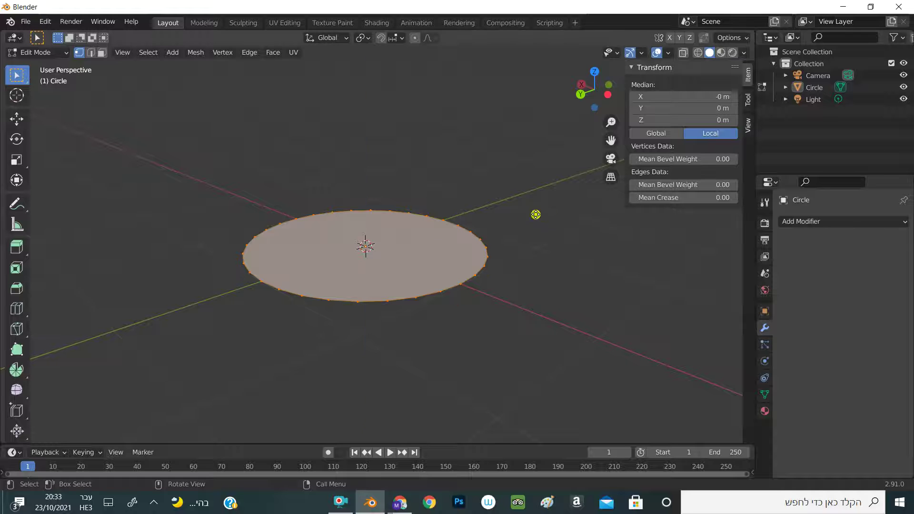
pyautogui.press('e')
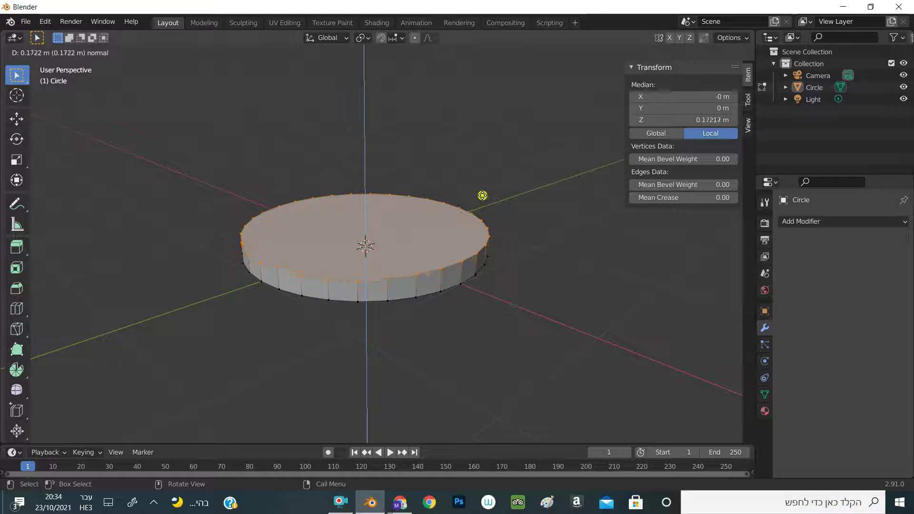
pyautogui.click(486, 191)
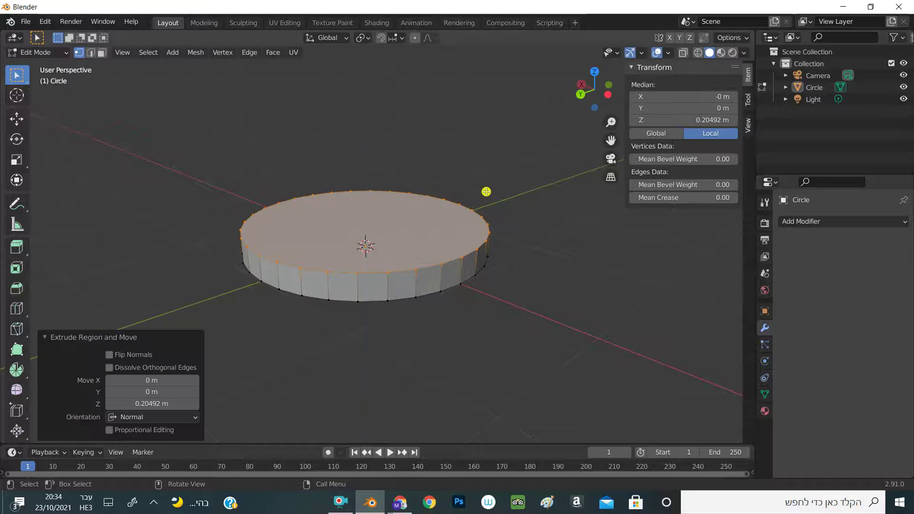
pyautogui.press('s')
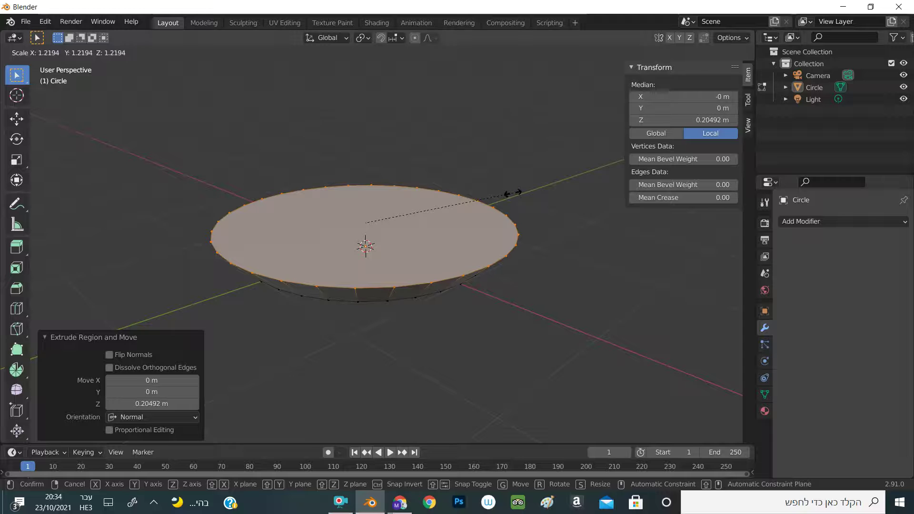
pyautogui.click(512, 193)
pyautogui.hotkey('ctrl', 'z')
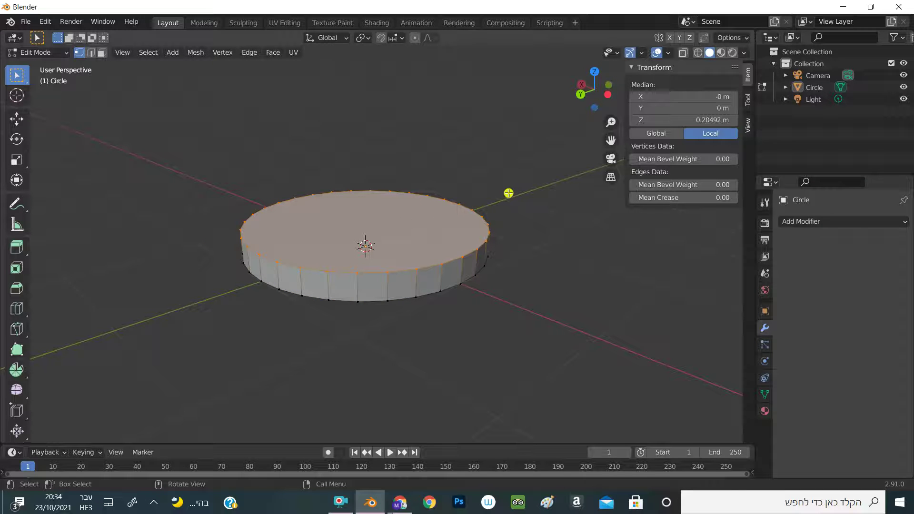
# Step: Extrude the top face up again and scale it outward to 1.289
pyautogui.press('e')
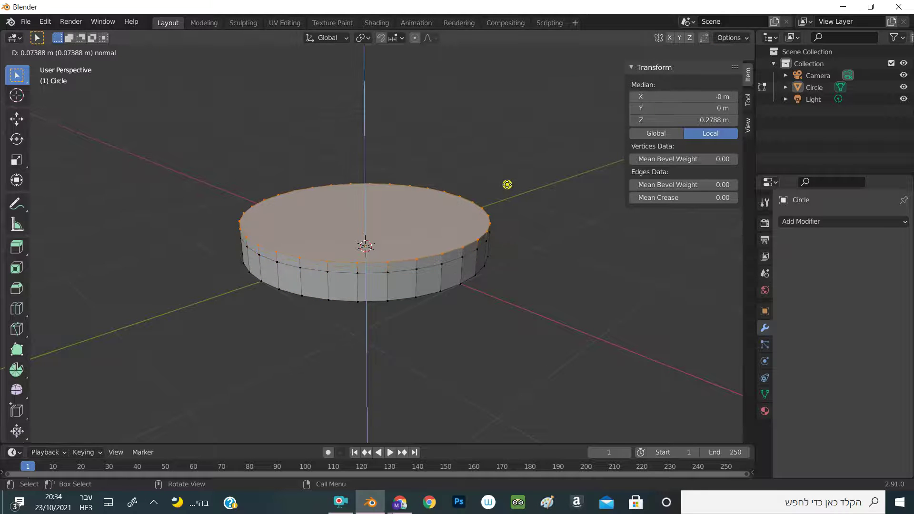
pyautogui.click(507, 184)
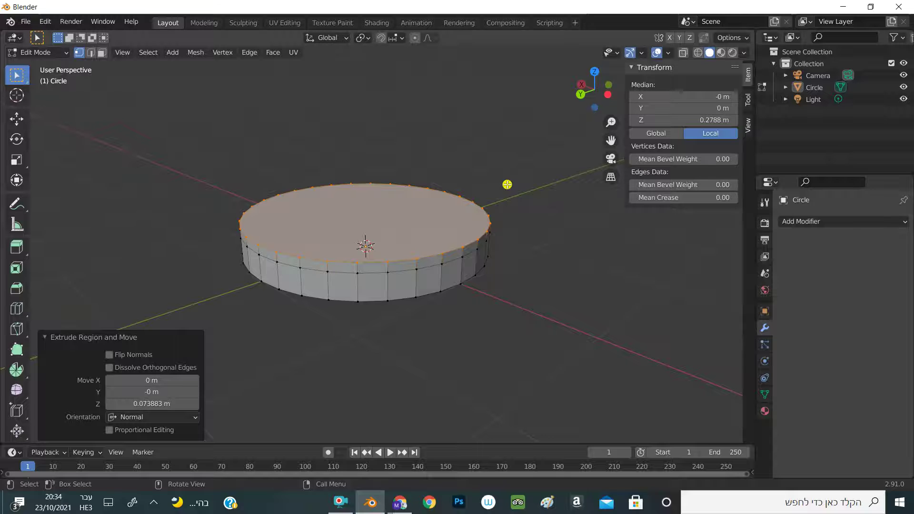
pyautogui.press('s')
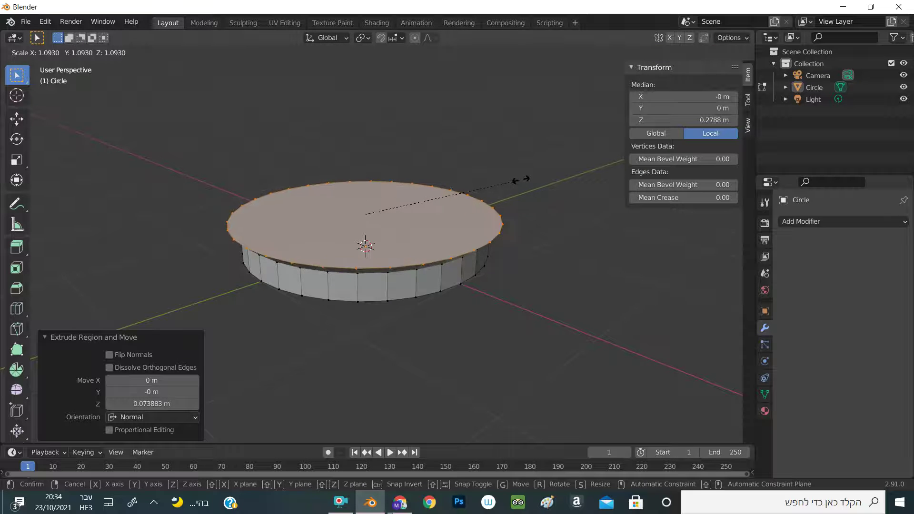
pyautogui.click(544, 158)
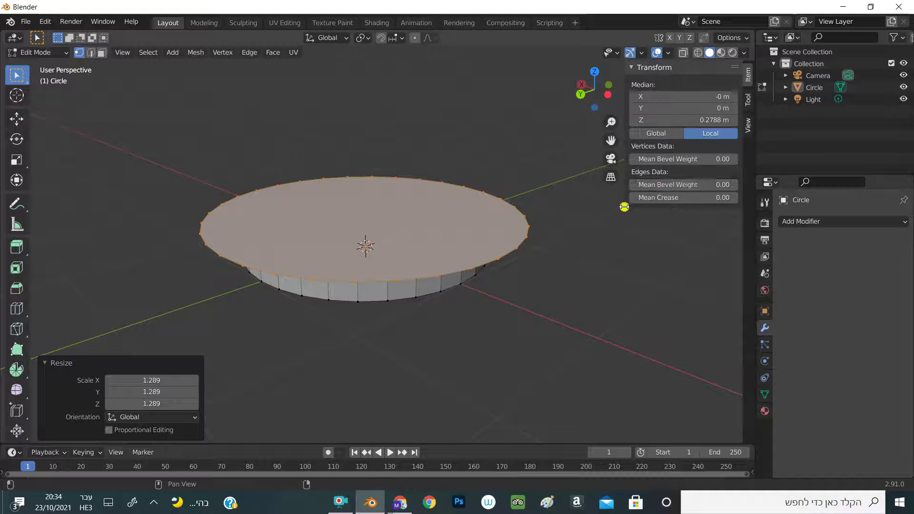
# Step: Delete the flared top faces to leave an open ring, and orbit to view it from above
pyautogui.rightClick(533, 180)
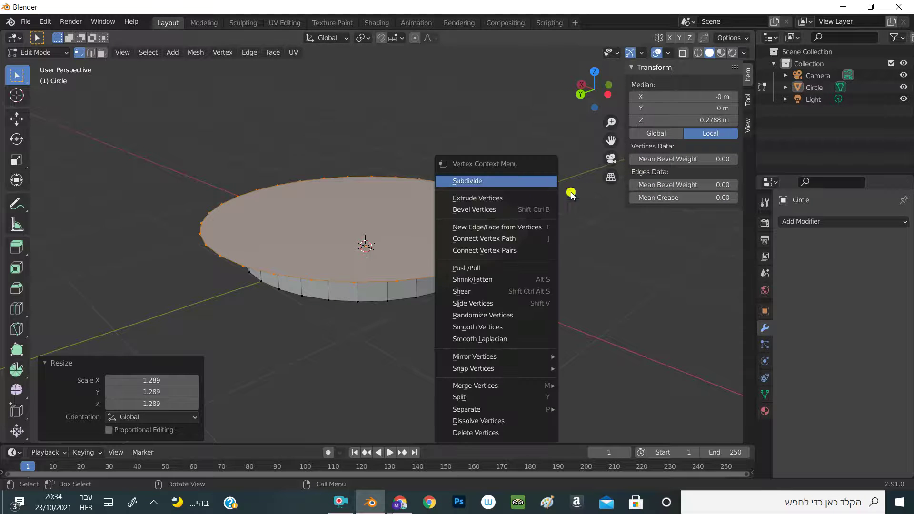
pyautogui.press('x')
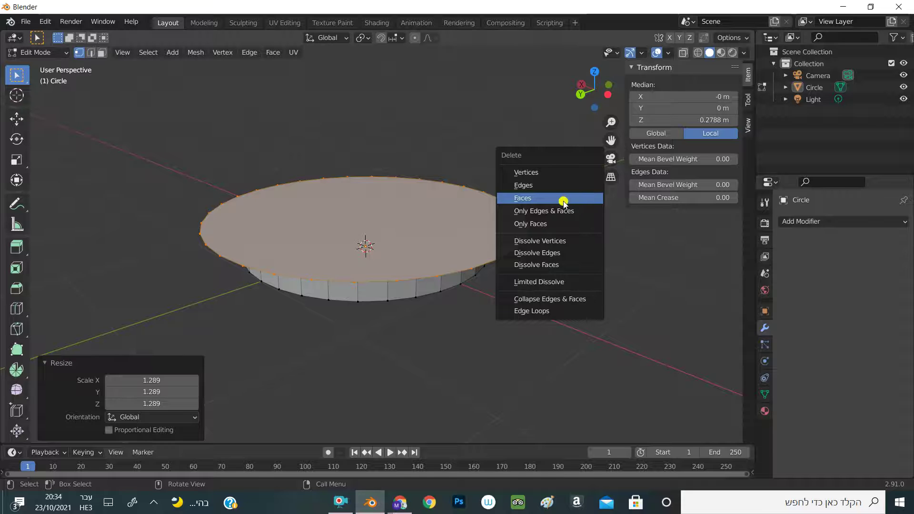
pyautogui.click(563, 201)
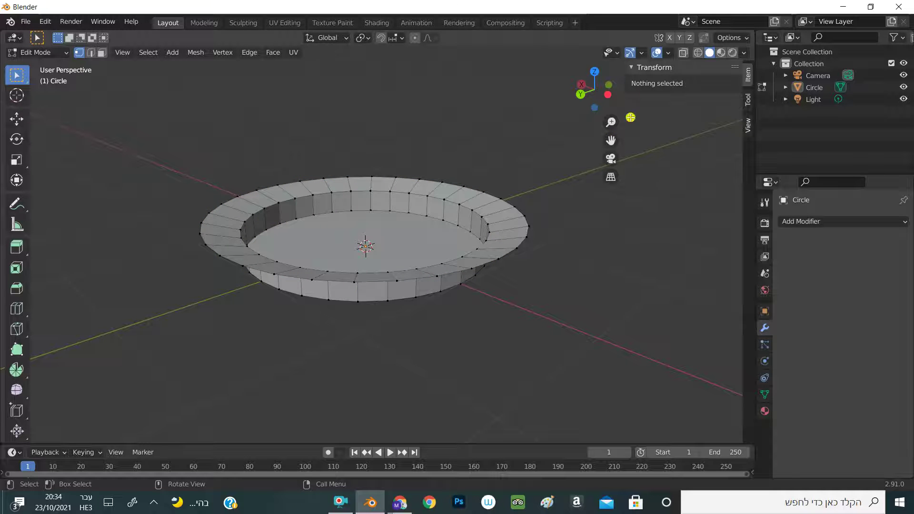
pyautogui.moveTo(595, 90)
pyautogui.mouseDown()
pyautogui.moveTo(595, 112)
pyautogui.moveTo(595, 89)
pyautogui.mouseUp()
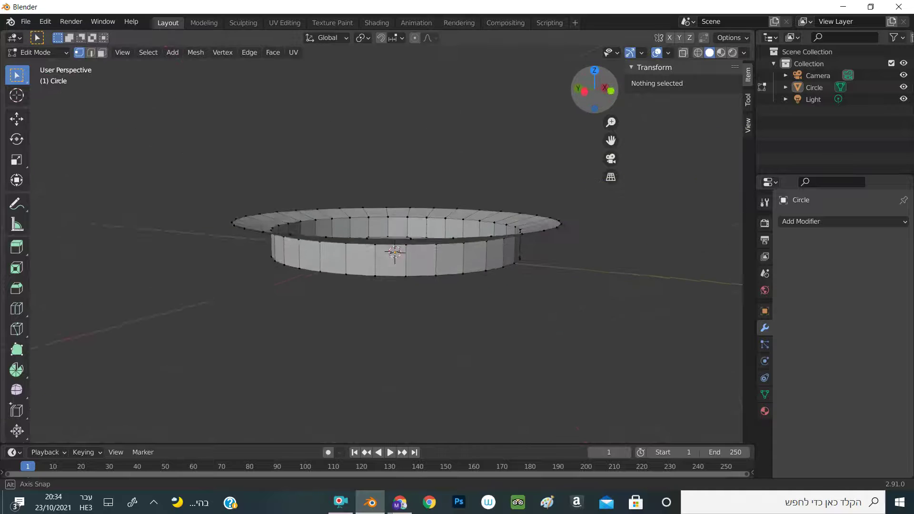
pyautogui.moveTo(595, 89); pyautogui.dragTo(595, 98)
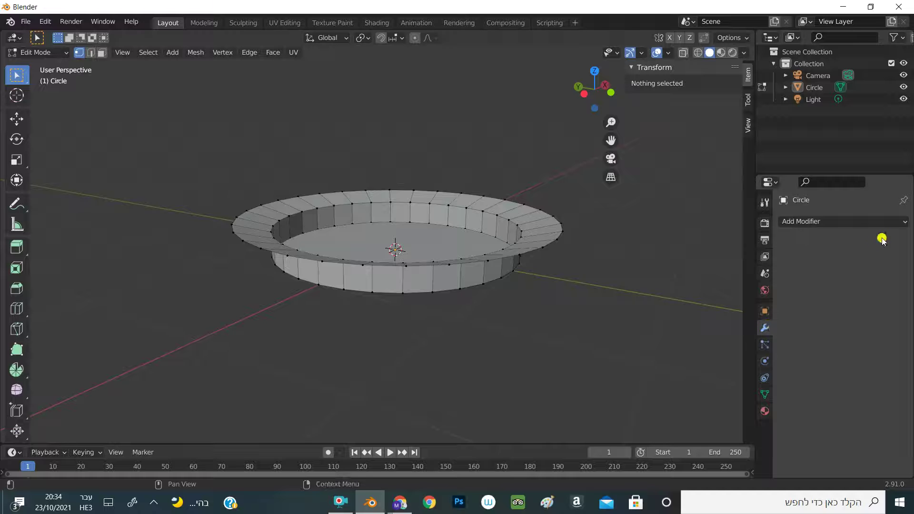
pyautogui.click(895, 223)
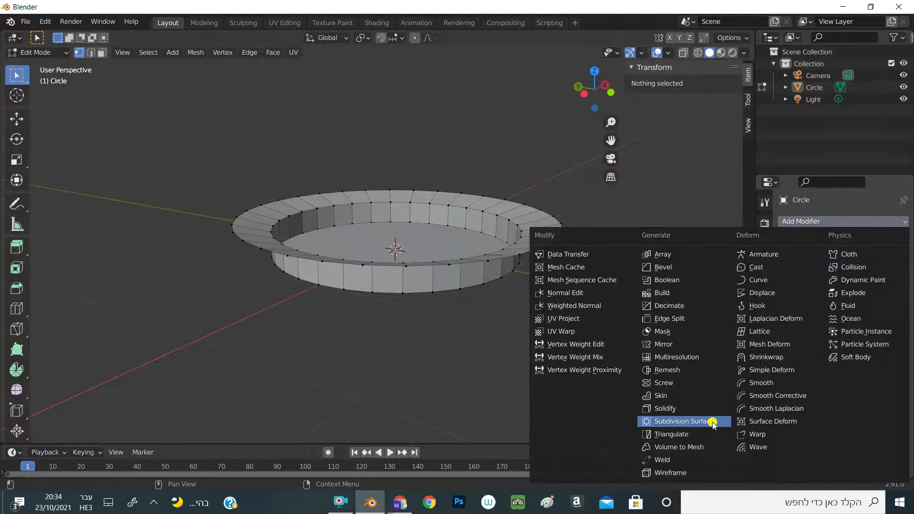
# Step: Add a Catmull-Clark Subdivision Surface modifier (viewport 1, render 2) and orbit to inspect the plate
pyautogui.click(712, 421)
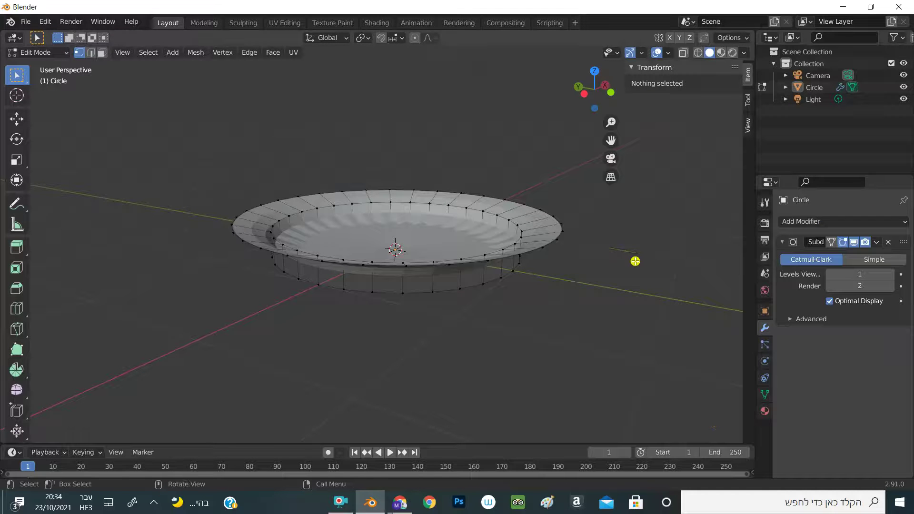
pyautogui.moveTo(595, 89); pyautogui.dragTo(600, 102)
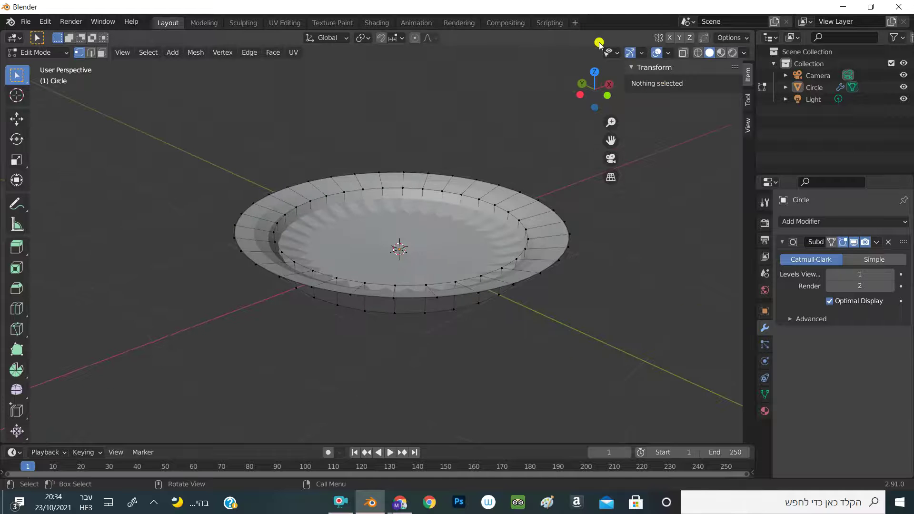
pyautogui.moveTo(596, 90)
pyautogui.mouseDown()
pyautogui.moveTo(598, 71)
pyautogui.moveTo(596, 102)
pyautogui.mouseUp()
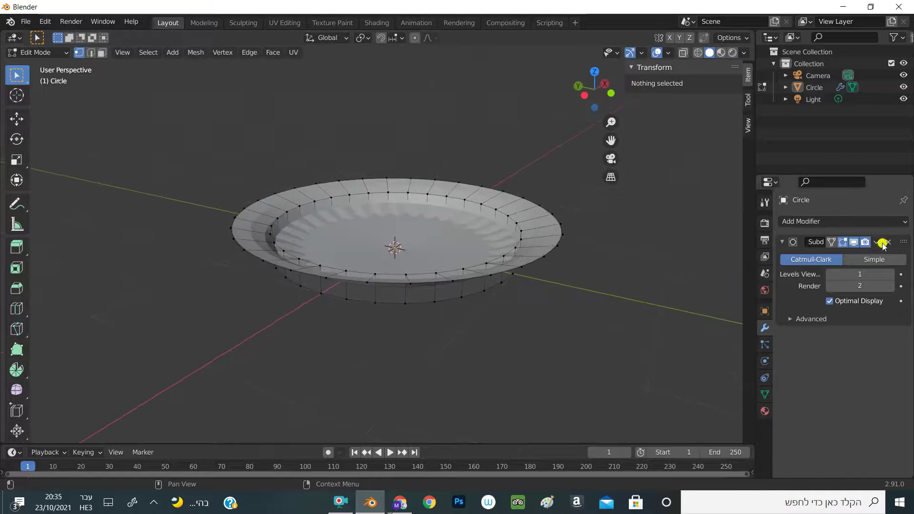
# Step: Add a 0.01 m Solidify modifier and show the plate in Material Preview shading
pyautogui.click(905, 224)
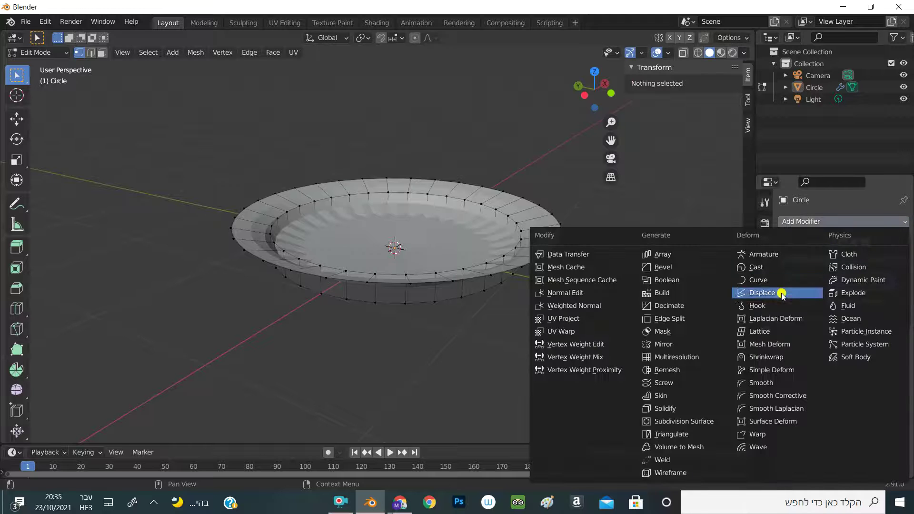
pyautogui.click(691, 409)
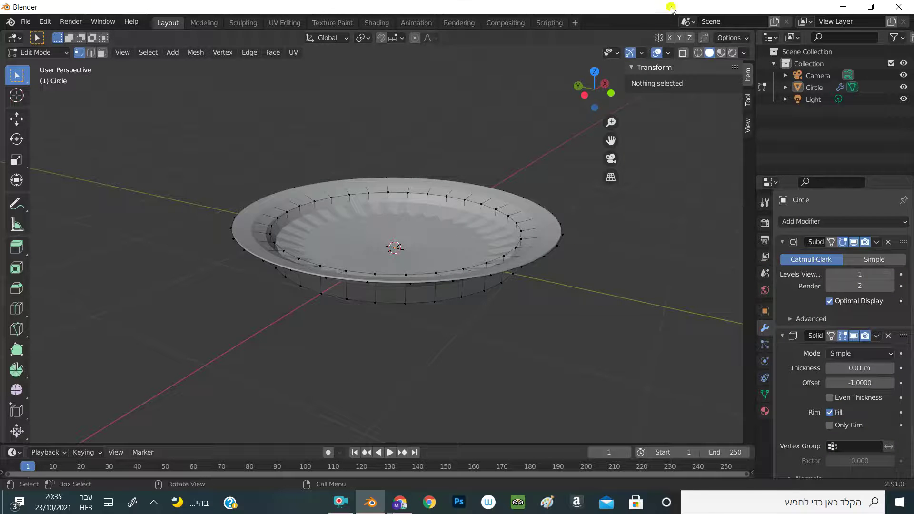
pyautogui.click(720, 53)
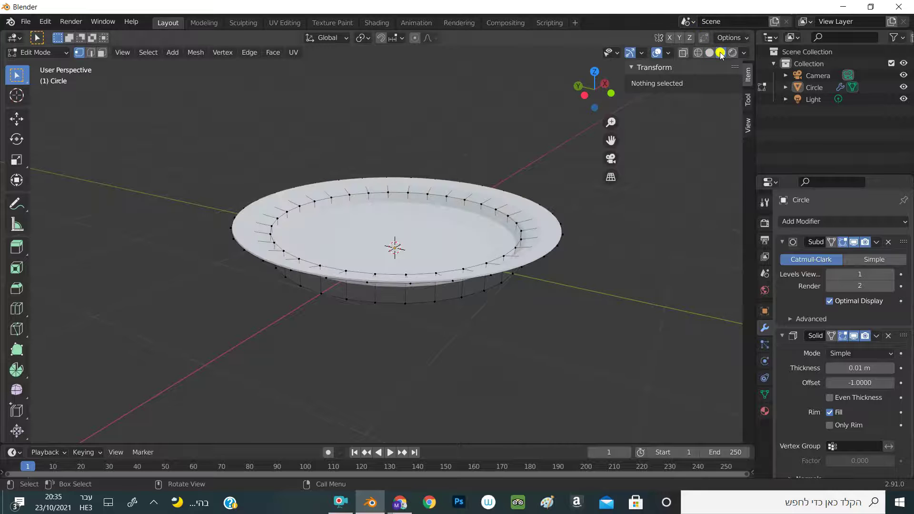
pyautogui.moveTo(588, 91); pyautogui.dragTo(580, 102)
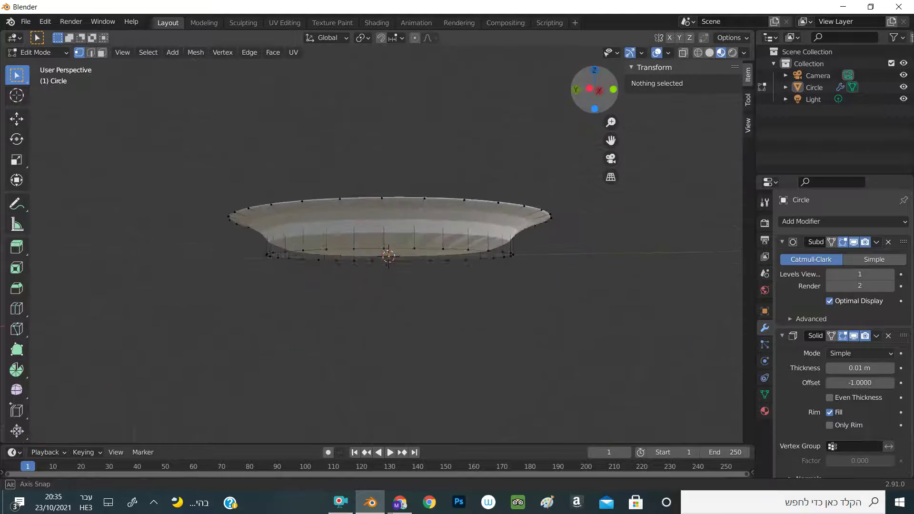
pyautogui.moveTo(580, 102)
pyautogui.mouseDown()
pyautogui.moveTo(600, 93)
pyautogui.moveTo(595, 109)
pyautogui.moveTo(609, 109)
pyautogui.moveTo(600, 95)
pyautogui.mouseUp()
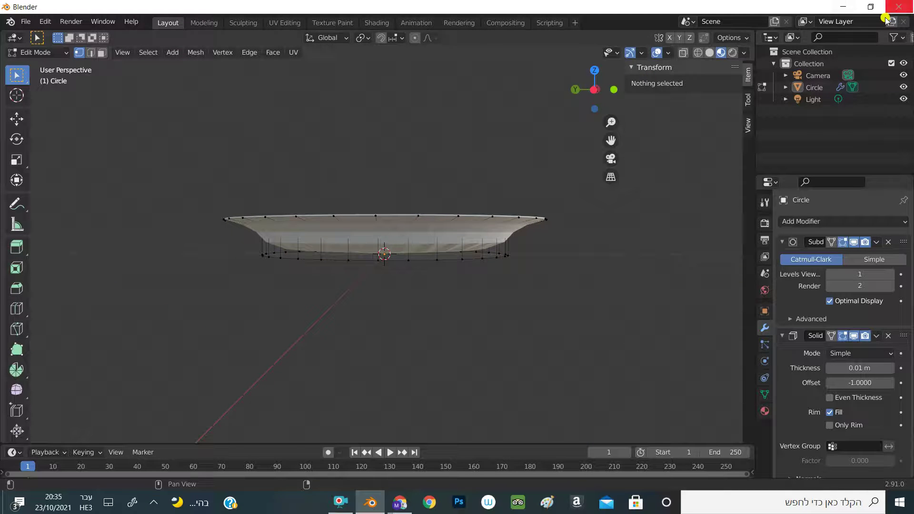
pyautogui.click(732, 53)
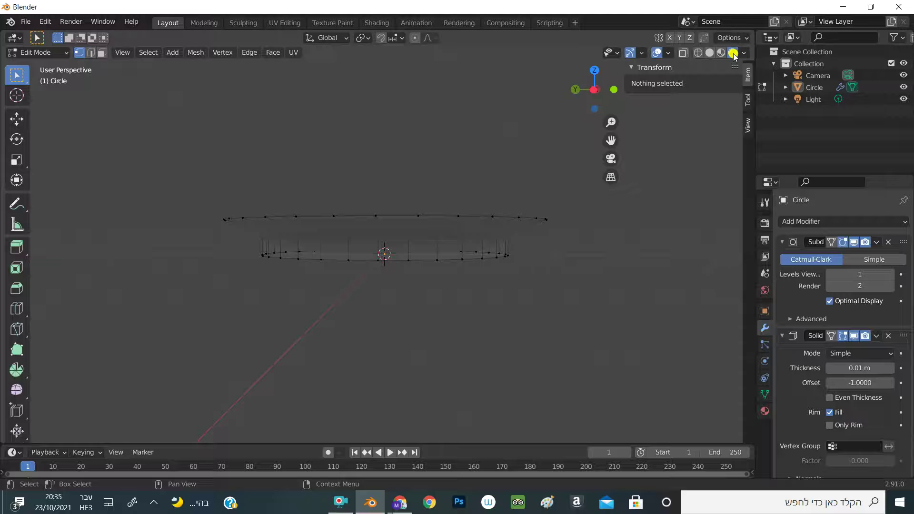
pyautogui.click(720, 54)
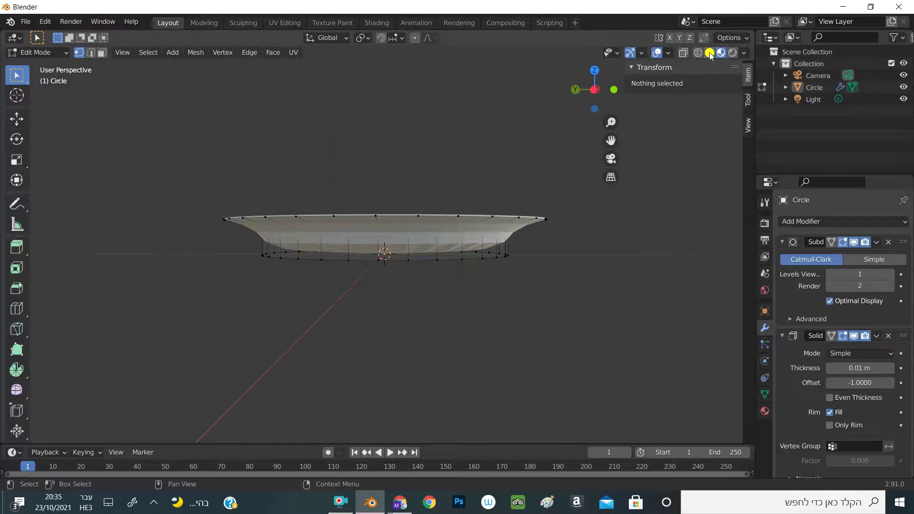
pyautogui.moveTo(595, 90); pyautogui.dragTo(595, 88)
pyautogui.click(709, 52)
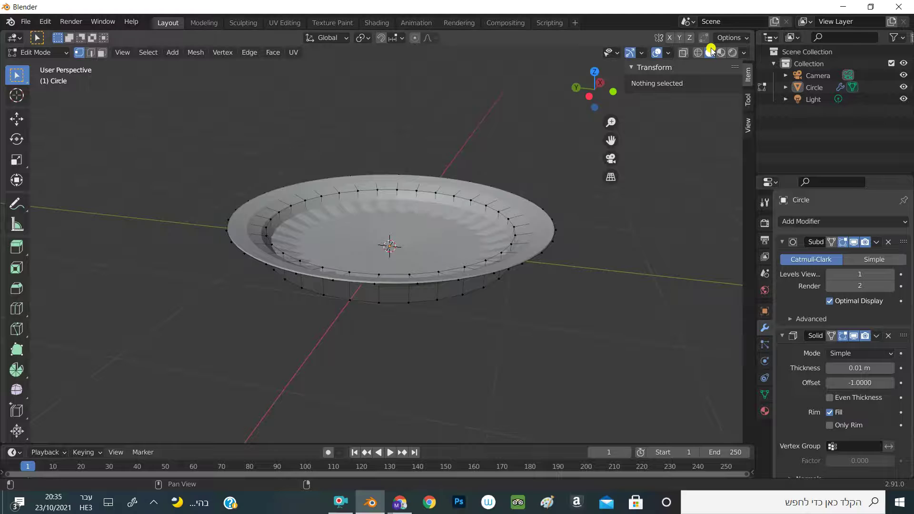
# Step: Switch to Wireframe shading, orbit to a side view, and box-select the bottom vertex row
pyautogui.click(696, 54)
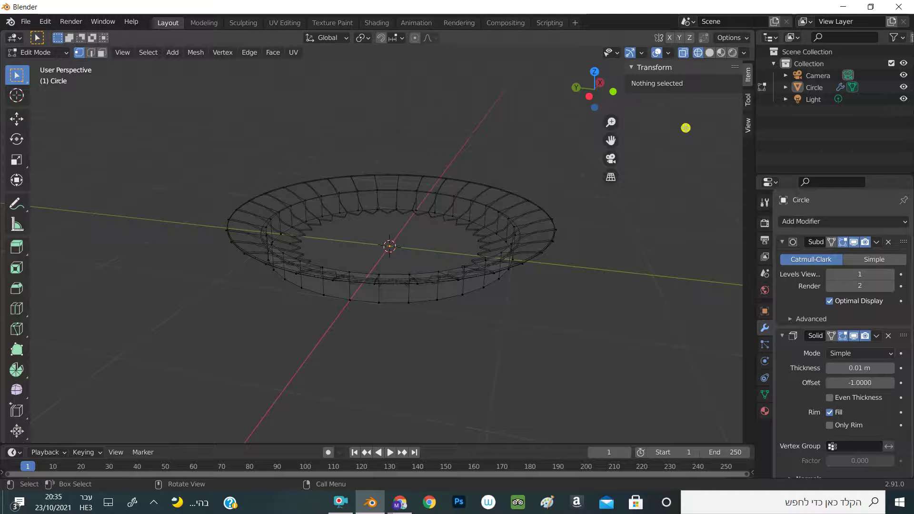
pyautogui.moveTo(616, 76)
pyautogui.mouseDown()
pyautogui.moveTo(614, 67)
pyautogui.moveTo(564, 158)
pyautogui.mouseUp()
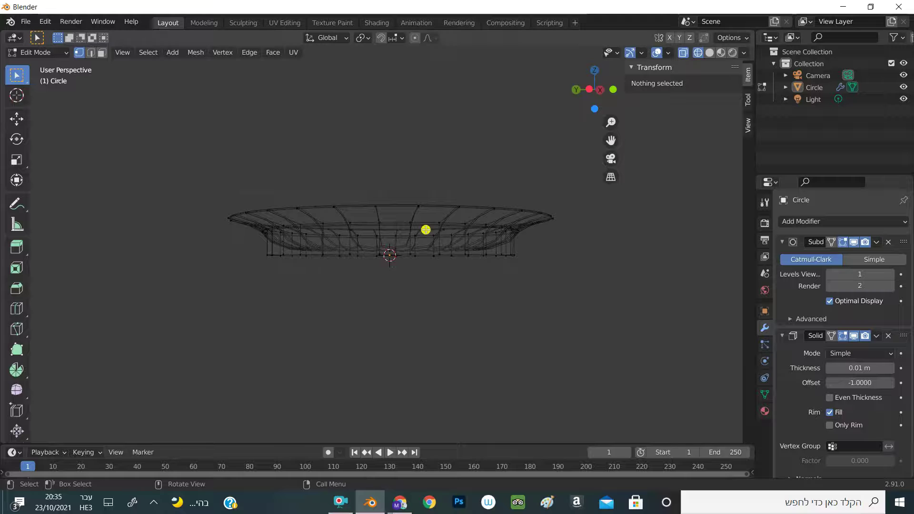
pyautogui.moveTo(250, 257); pyautogui.dragTo(257, 254)
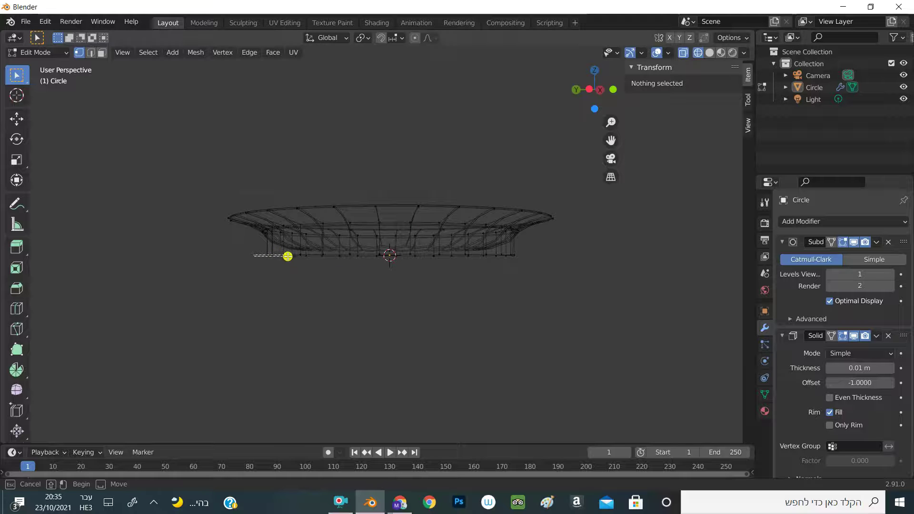
pyautogui.moveTo(286, 256); pyautogui.dragTo(533, 288)
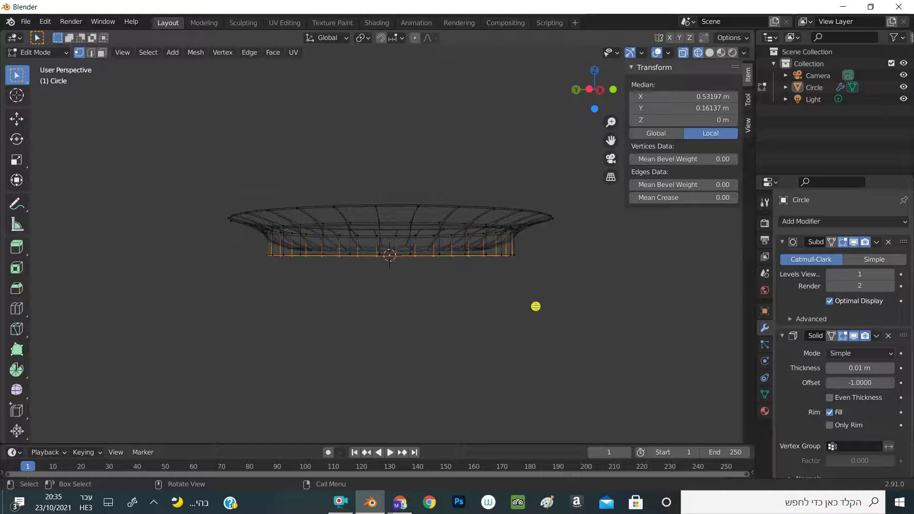
# Step: Extrude the bottom ring about 0.14 m downward, scale it to 0.821, and show it in Material Preview
pyautogui.press('e')
pyautogui.click(519, 268)
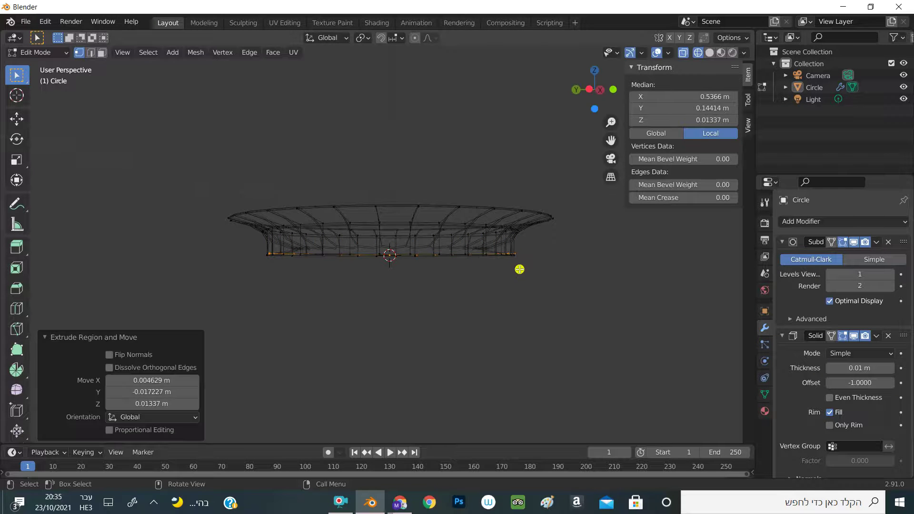
pyautogui.press('g')
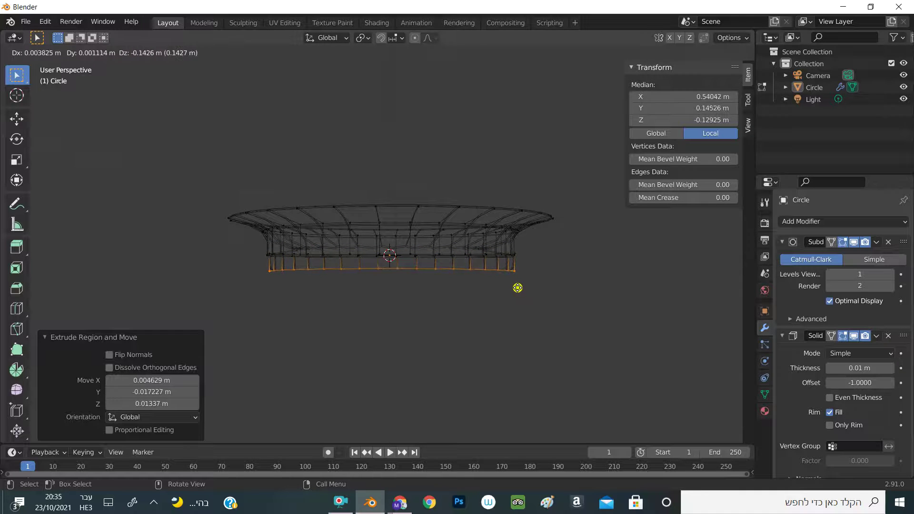
pyautogui.click(517, 288)
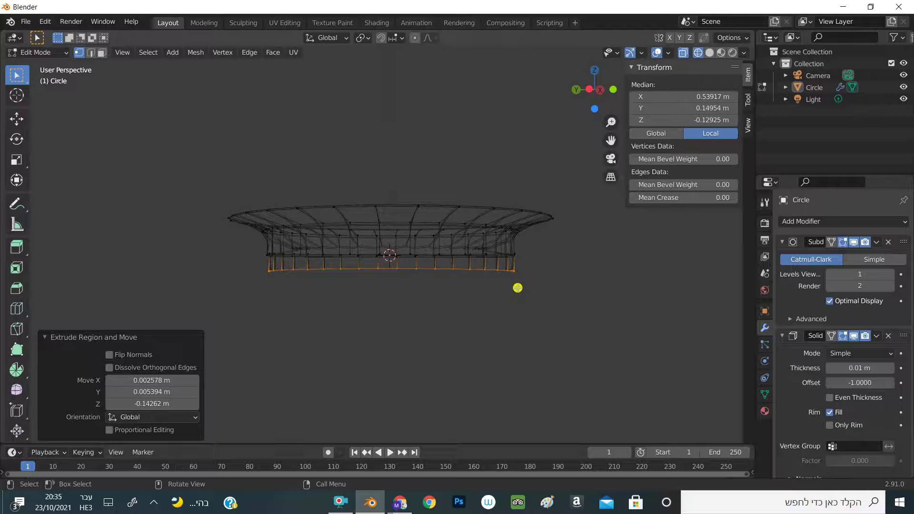
pyautogui.press('s')
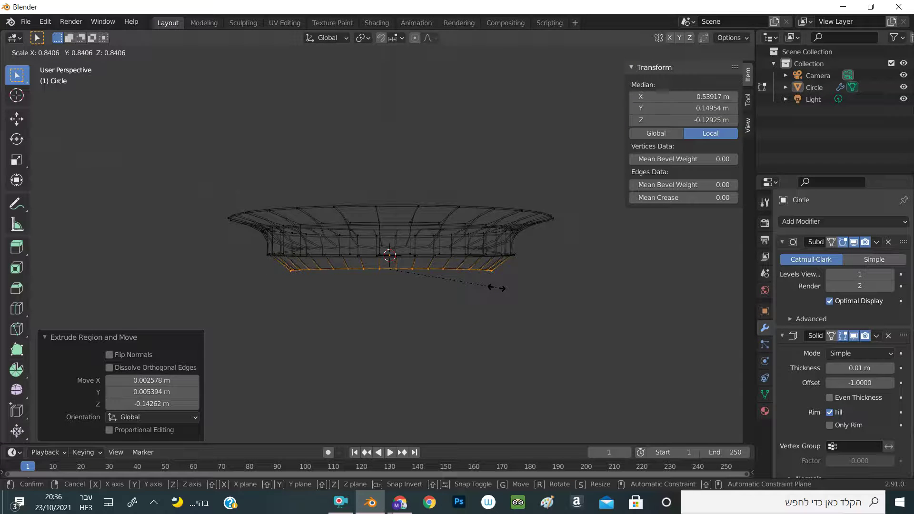
pyautogui.click(494, 286)
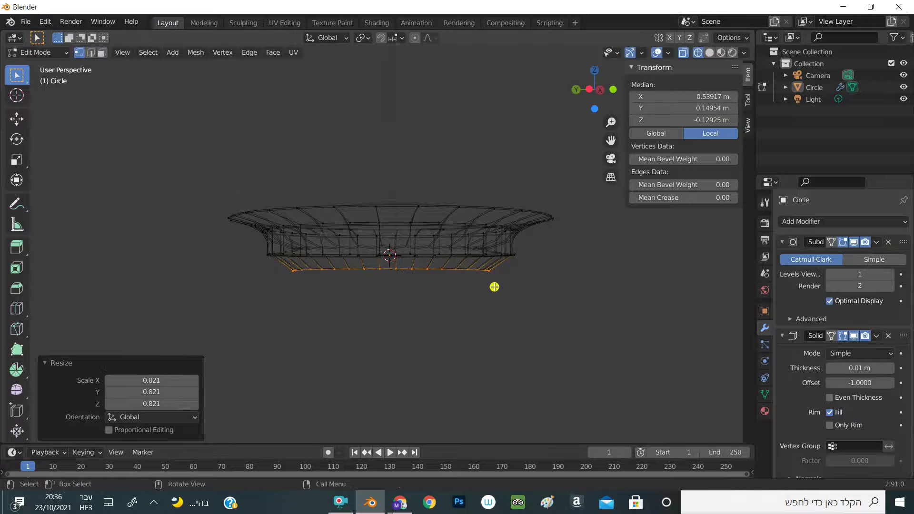
pyautogui.click(721, 54)
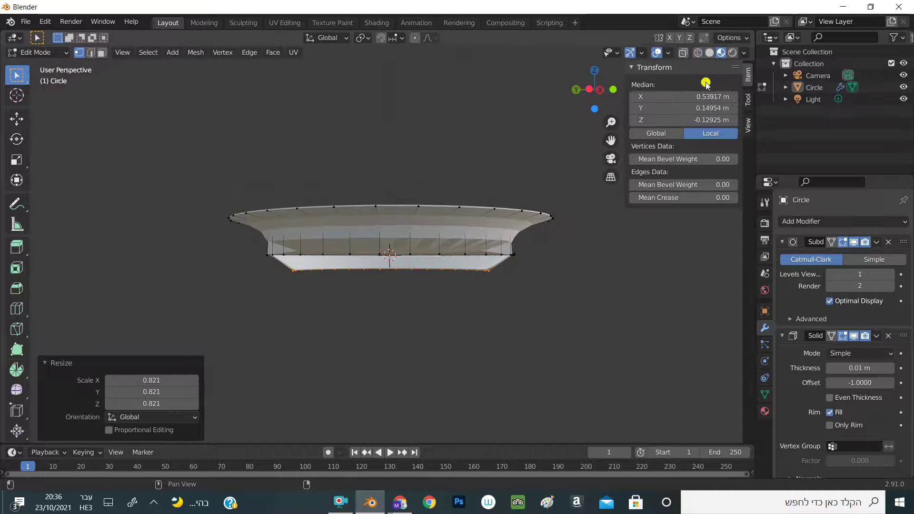
pyautogui.moveTo(595, 91)
pyautogui.mouseDown()
pyautogui.moveTo(281, 89)
pyautogui.moveTo(595, 96)
pyautogui.mouseUp()
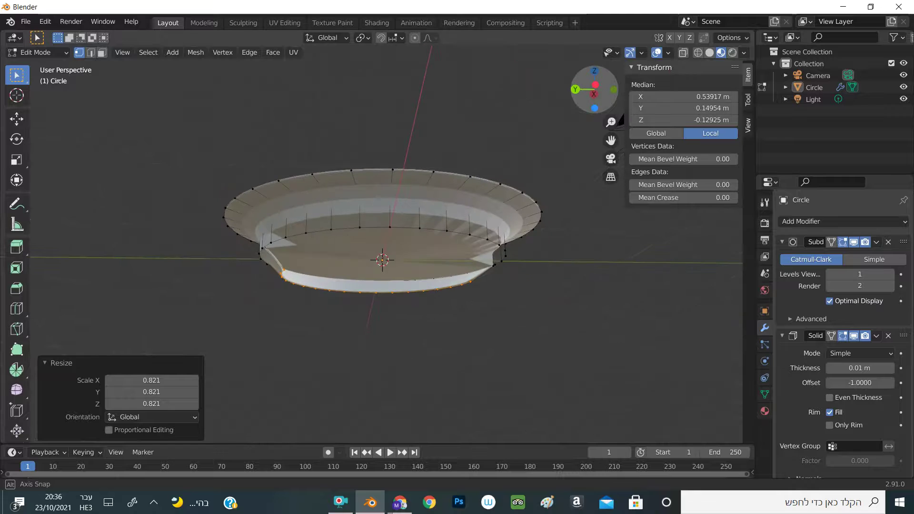
pyautogui.hotkey('ctrl', 'z')
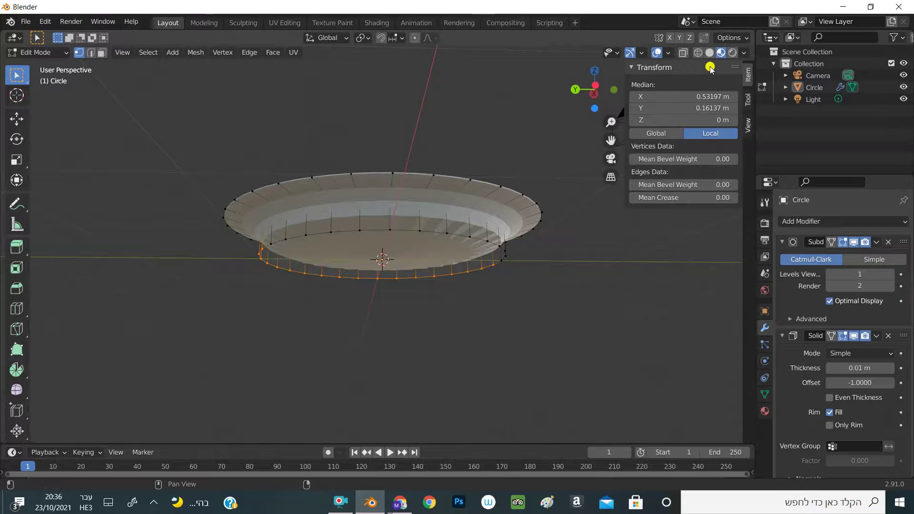
pyautogui.moveTo(594, 90)
pyautogui.mouseDown()
pyautogui.moveTo(594, 123)
pyautogui.moveTo(595, 90)
pyautogui.mouseUp()
pyautogui.click(596, 278)
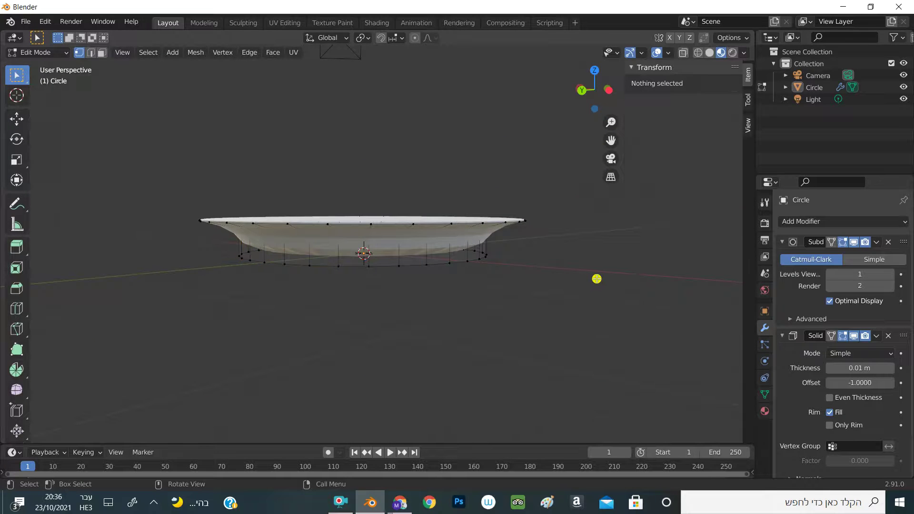
pyautogui.click(731, 53)
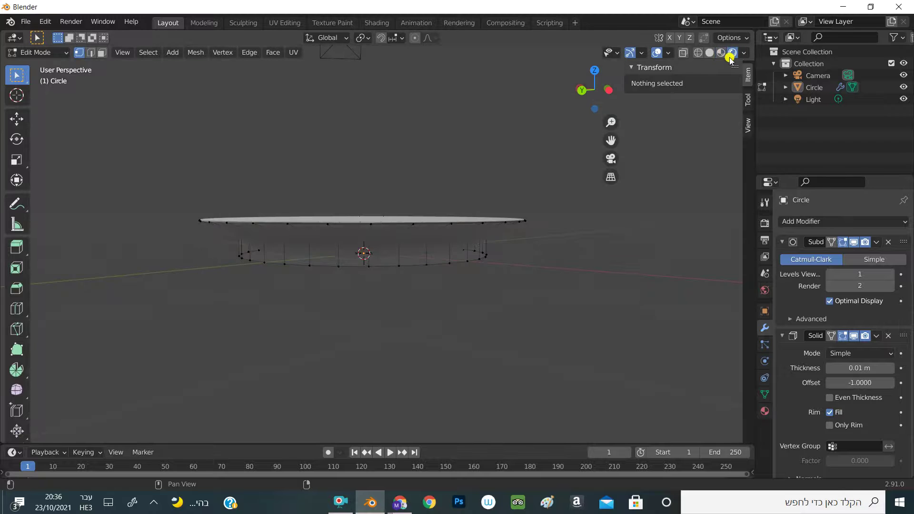
pyautogui.moveTo(600, 93); pyautogui.dragTo(600, 114)
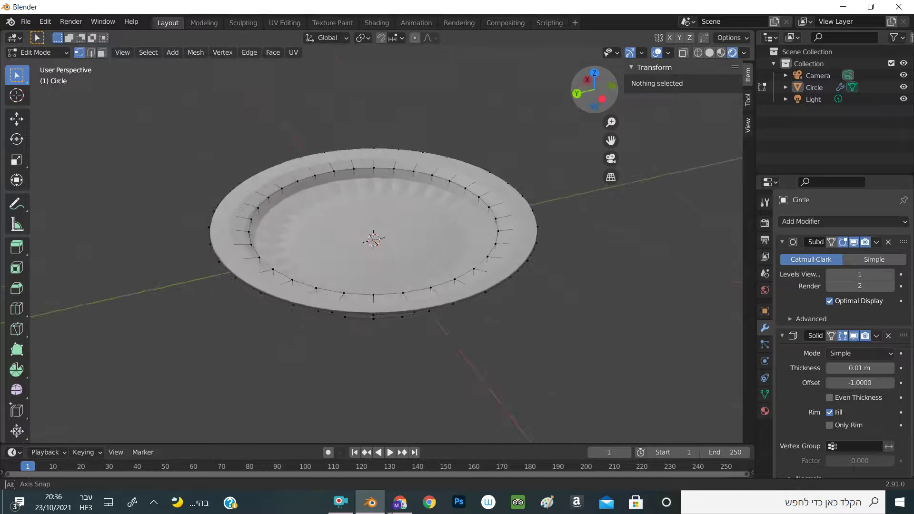
pyautogui.click(699, 52)
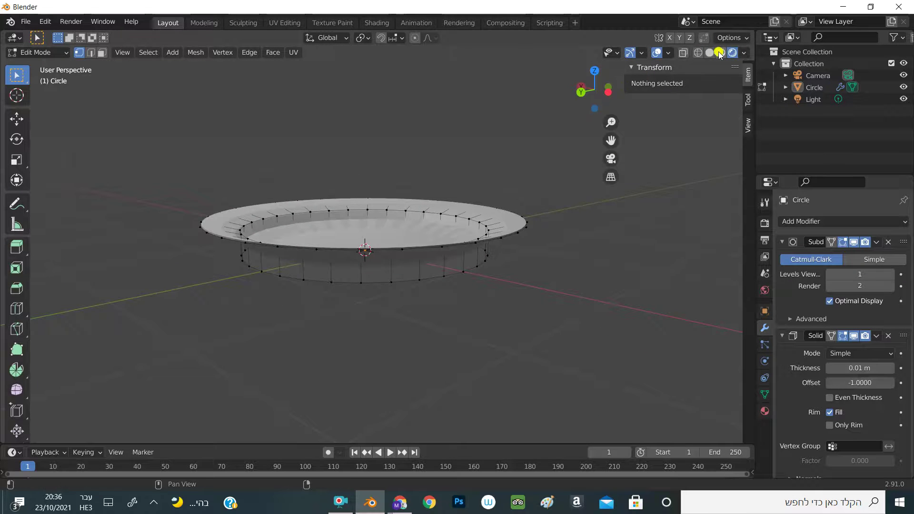
pyautogui.click(710, 53)
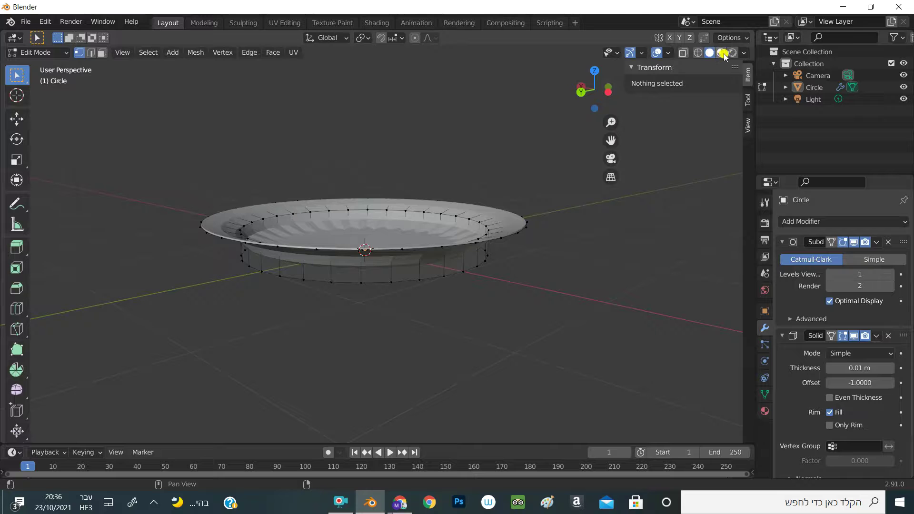
pyautogui.click(721, 54)
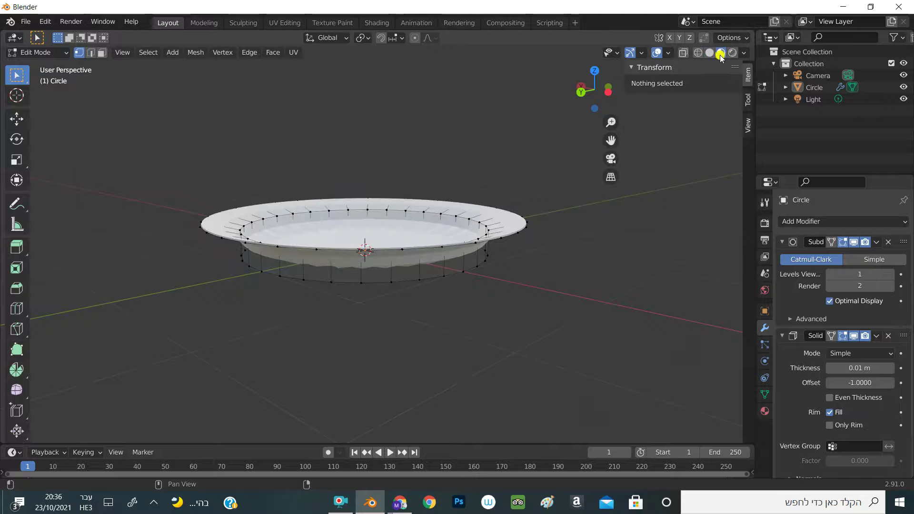
# Step: Switch the plate to Texture Paint mode so it shows magenta, and orbit around it
pyautogui.click(61, 50)
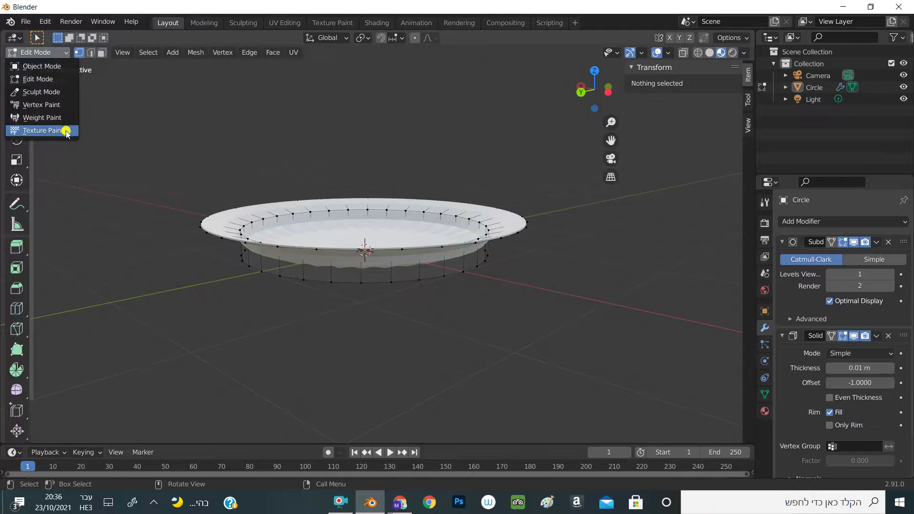
pyautogui.click(66, 132)
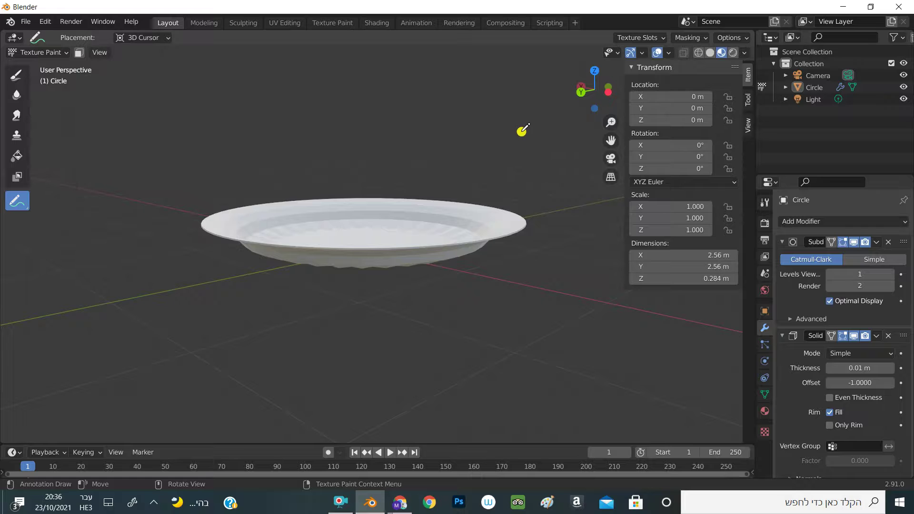
pyautogui.click(734, 53)
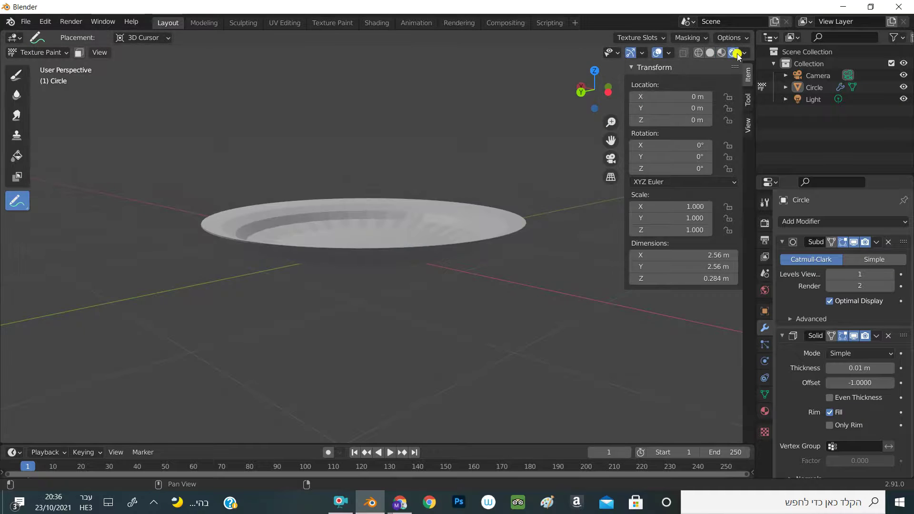
pyautogui.click(710, 52)
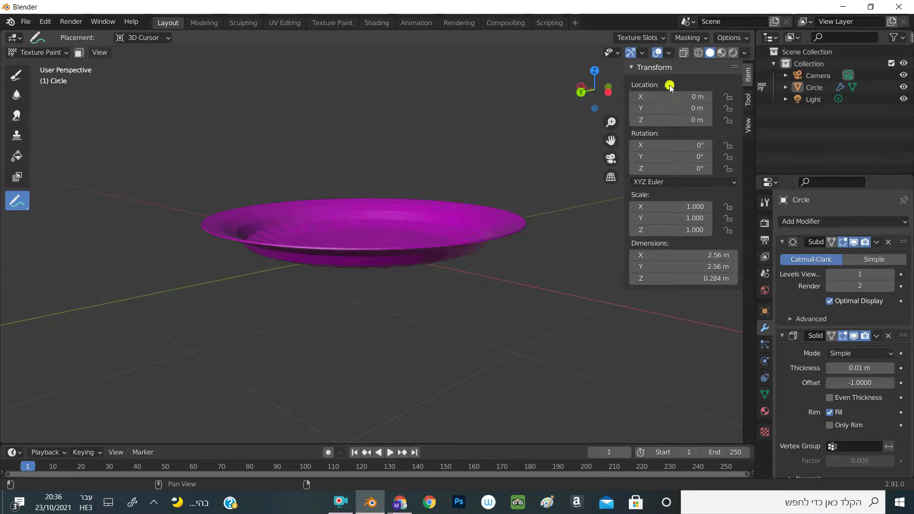
pyautogui.moveTo(362, 238)
pyautogui.mouseDown(button='middle')
pyautogui.moveTo(409, 248)
pyautogui.moveTo(429, 324)
pyautogui.moveTo(399, 209)
pyautogui.moveTo(430, 314)
pyautogui.moveTo(426, 281)
pyautogui.moveTo(445, 259)
pyautogui.moveTo(457, 309)
pyautogui.moveTo(480, 295)
pyautogui.mouseUp(button='middle')
pyautogui.moveTo(380, 238)
pyautogui.mouseDown(button='middle')
pyautogui.moveTo(380, 143)
pyautogui.moveTo(381, 238)
pyautogui.mouseUp(button='middle')
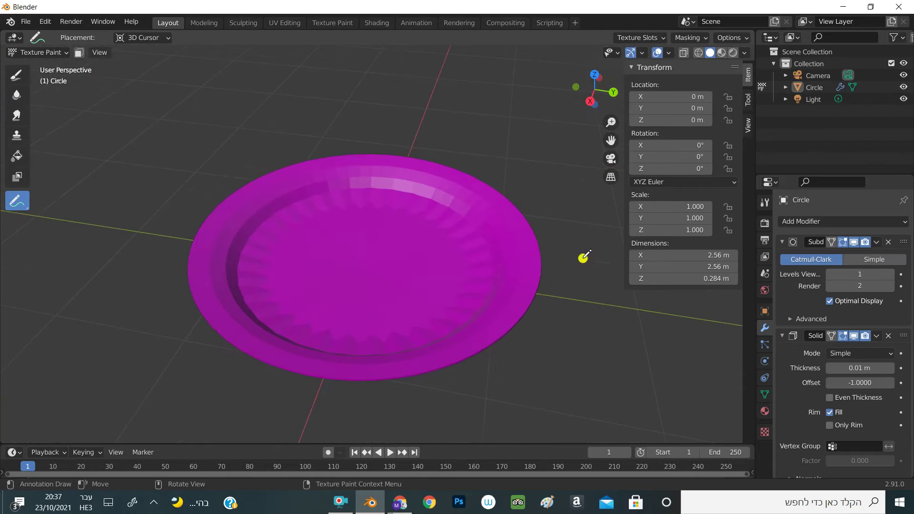